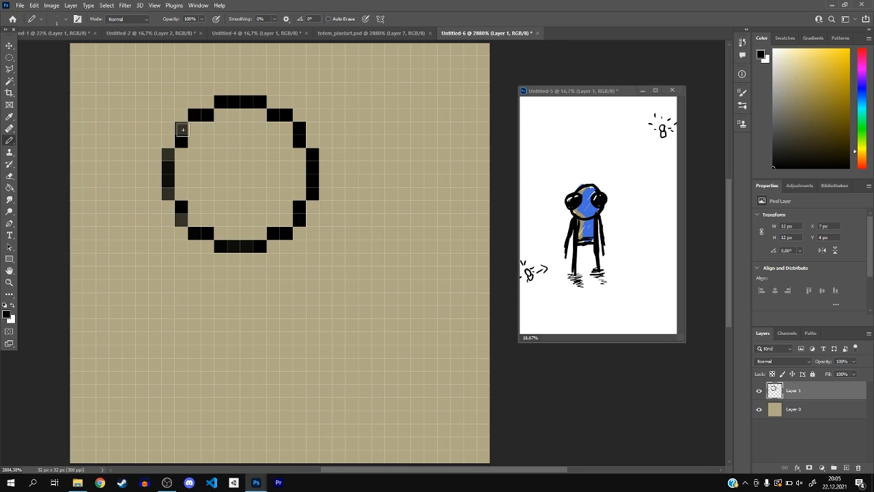
# Complete the left side of the round head outline with black pencil pixels
pyautogui.click(168, 155)
pyautogui.click(169, 194)
pyautogui.moveTo(171, 182); pyautogui.dragTo(169, 167)
pyautogui.click(180, 218)
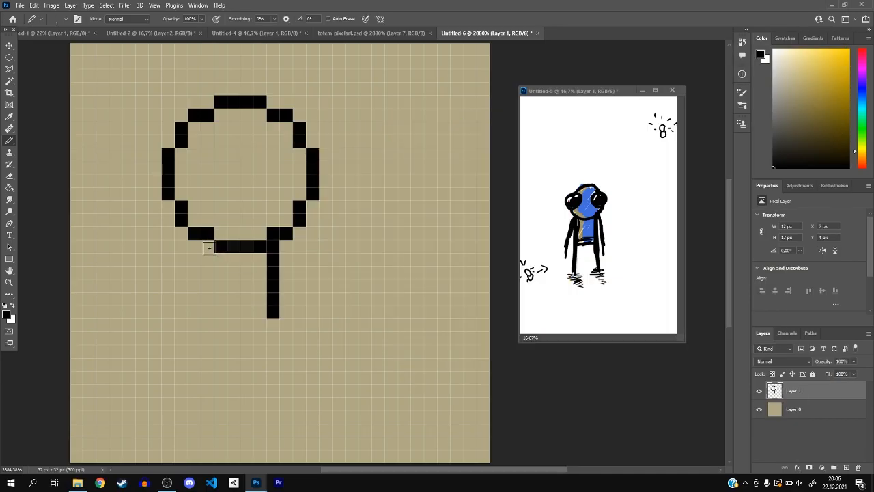
# Draw a rectangular body outline about 6 pixels wide below the head and erase the stray pixels inside it
pyautogui.moveTo(208, 247); pyautogui.dragTo(210, 364)
pyautogui.moveTo(272, 327)
pyautogui.mouseDown()
pyautogui.moveTo(273, 362)
pyautogui.moveTo(233, 364)
pyautogui.moveTo(234, 336)
pyautogui.mouseUp()
pyautogui.click(221, 365)
pyautogui.press('e')
pyautogui.click(220, 325)
pyautogui.click(233, 337)
pyautogui.press('m')
pyautogui.moveTo(333, 383); pyautogui.dragTo(318, 253)
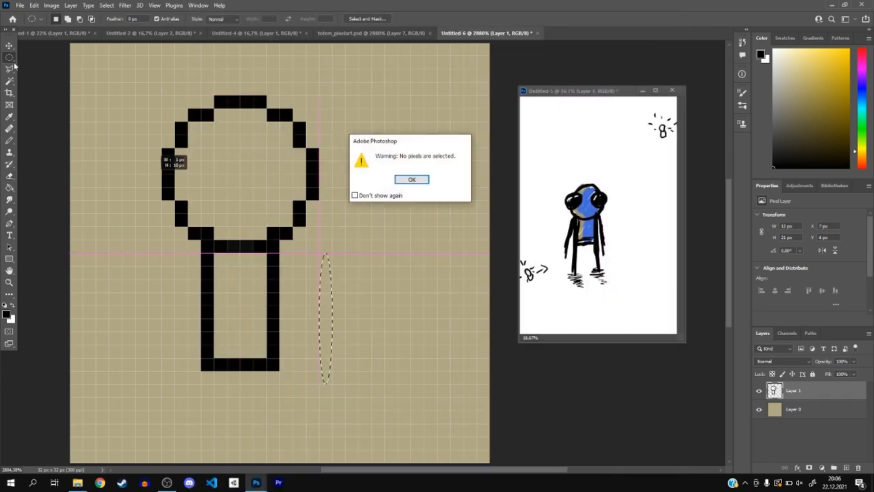
pyautogui.click(400, 178)
# Select the right half of the figure with the Rectangular Marquee and move it one pixel to the right
pyautogui.rightClick(9, 58)
pyautogui.click(32, 59)
pyautogui.moveTo(385, 396); pyautogui.dragTo(241, 82)
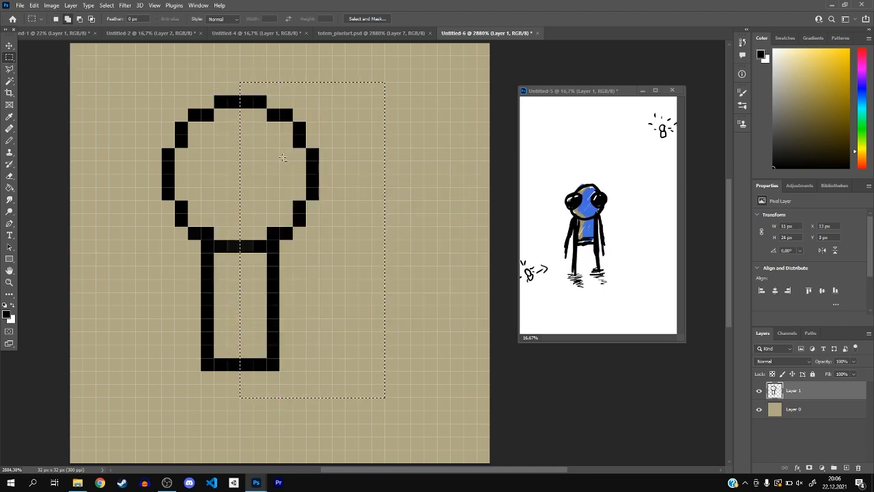
pyautogui.press('v')
pyautogui.moveTo(269, 176); pyautogui.dragTo(286, 187)
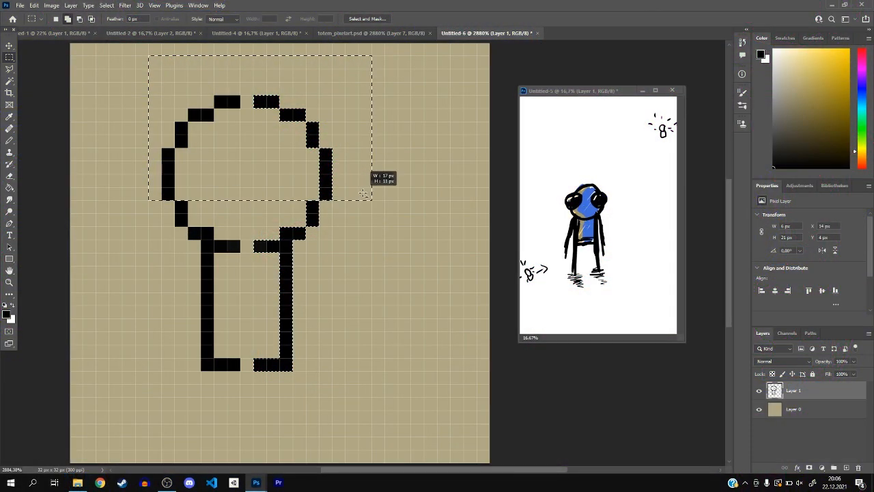
# Select the upper half of the head and move it up by one pixel
pyautogui.moveTo(380, 180); pyautogui.dragTo(361, 171)
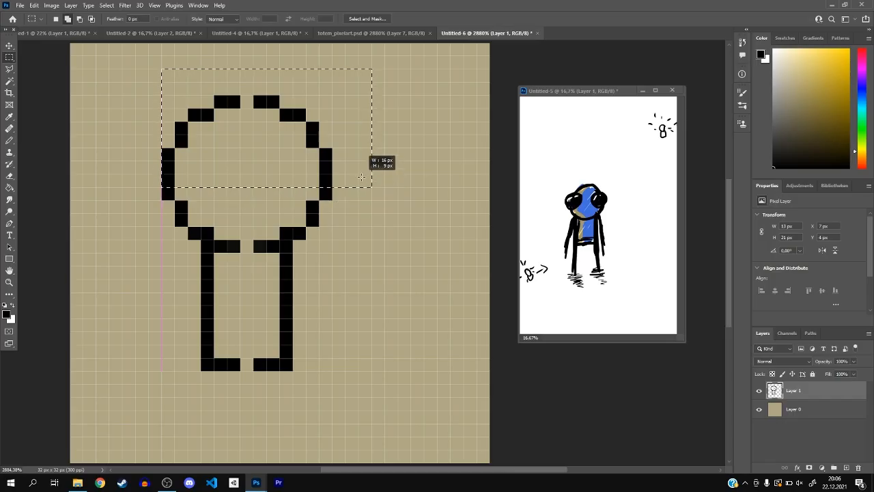
pyautogui.moveTo(386, 160); pyautogui.dragTo(382, 157)
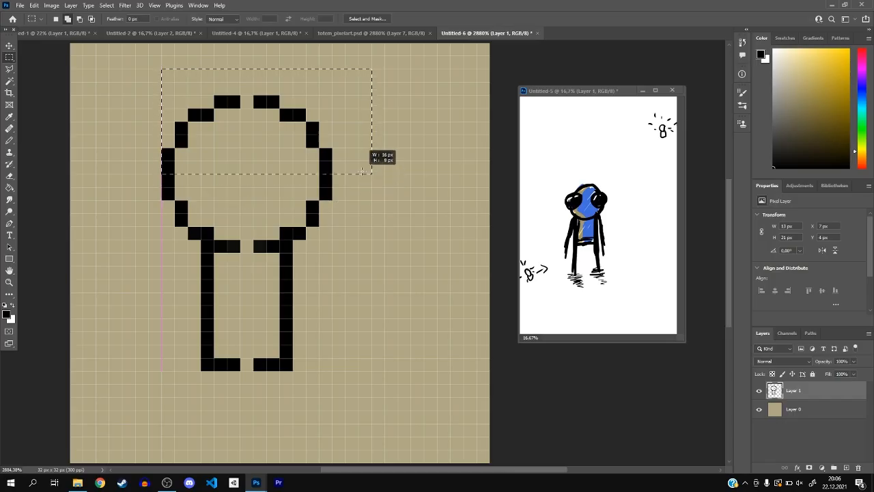
pyautogui.moveTo(161, 68); pyautogui.dragTo(363, 171)
pyautogui.press('v')
pyautogui.moveTo(311, 148); pyautogui.dragTo(310, 136)
# Deselect and fill the gaps at the head's sides, crown and neck line with black pencil pixels
pyautogui.press('b')
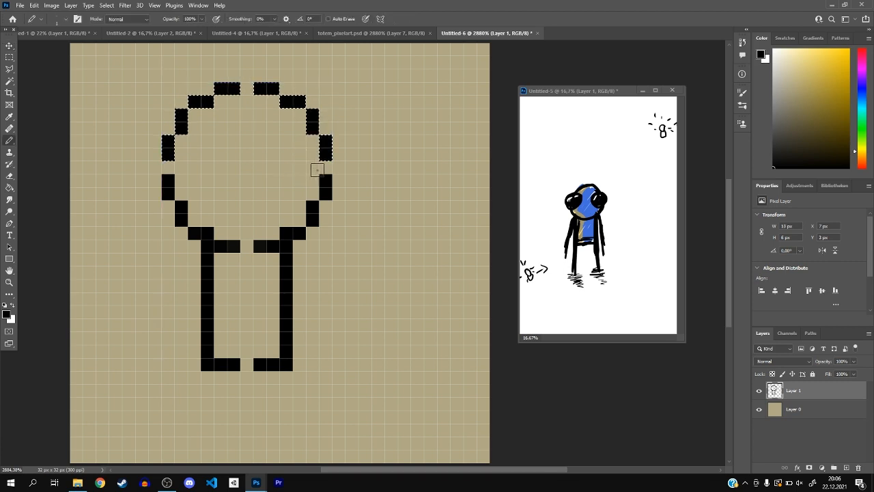
pyautogui.hotkey('ctrl', 'd')
pyautogui.click(326, 168)
pyautogui.click(247, 88)
pyautogui.click(168, 167)
pyautogui.click(247, 246)
# Draw the inner leg lines and the crotch pixel to split the lower body into two legs
pyautogui.click(232, 364)
pyautogui.moveTo(232, 351); pyautogui.dragTo(233, 325)
pyautogui.moveTo(259, 352); pyautogui.dragTo(260, 326)
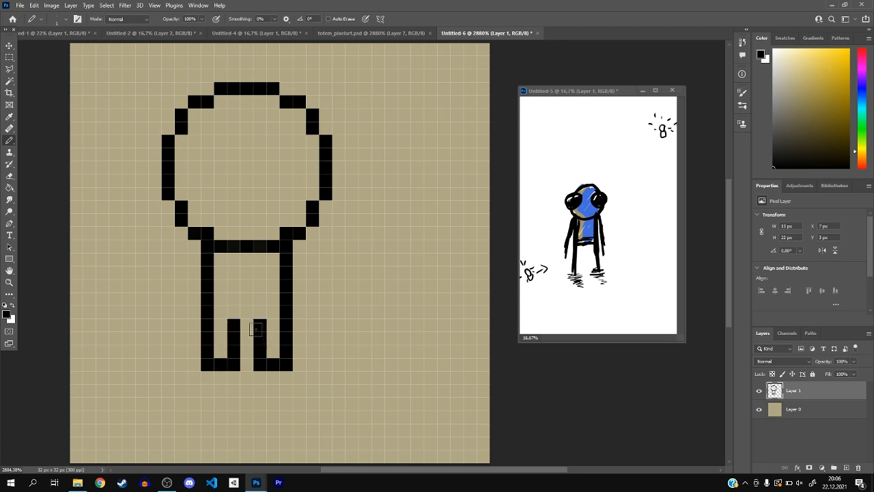
pyautogui.click(247, 325)
# Draw the arm outlines beside the torso and erase the torso pixel at the left shoulder
pyautogui.scroll(-4, 280, 339)
pyautogui.scroll(5, 304, 294)
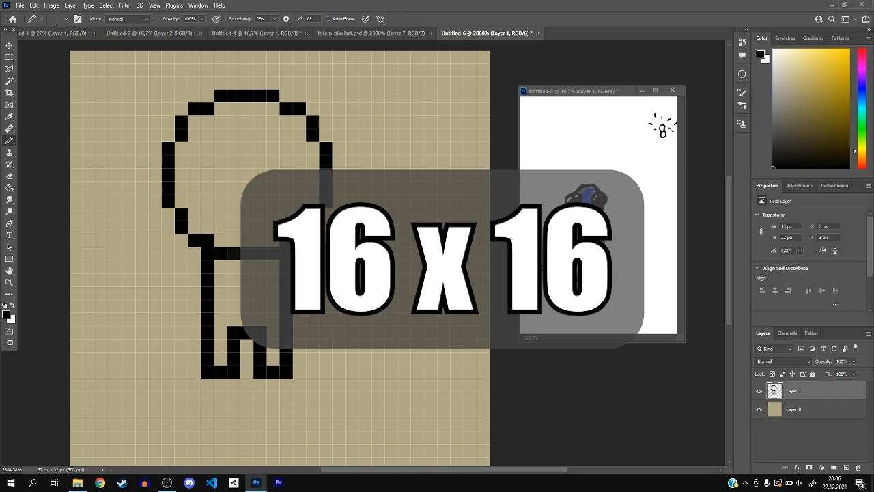
pyautogui.moveTo(195, 301)
pyautogui.mouseDown()
pyautogui.moveTo(183, 305)
pyautogui.moveTo(193, 241)
pyautogui.mouseUp()
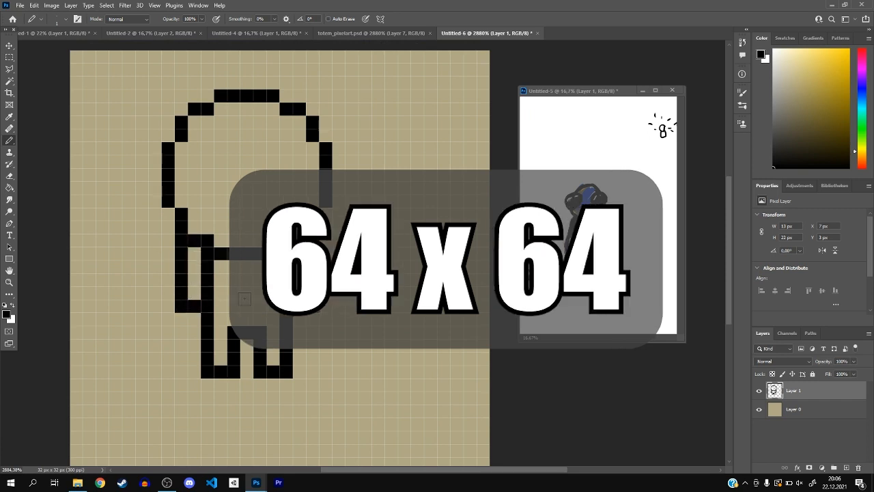
pyautogui.press('e')
pyautogui.click(208, 266)
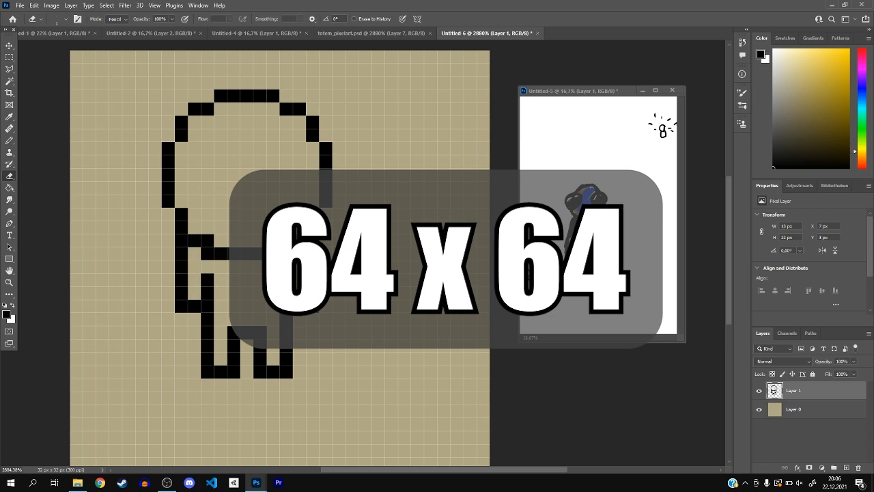
pyautogui.scroll(-5, 280, 253)
pyautogui.scroll(6, 280, 252)
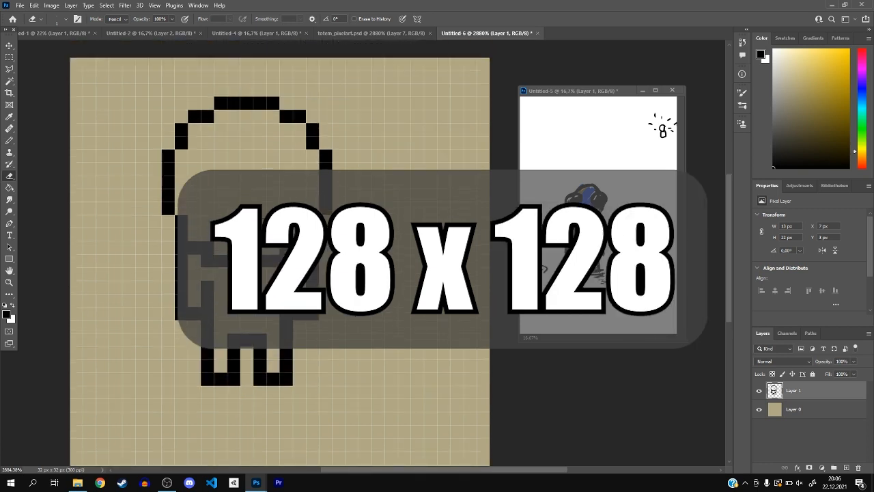
# Round both shoulders by adding an inner shoulder pixel on each side and erasing the outer corners and the topmost inner arm pixels
pyautogui.press('m')
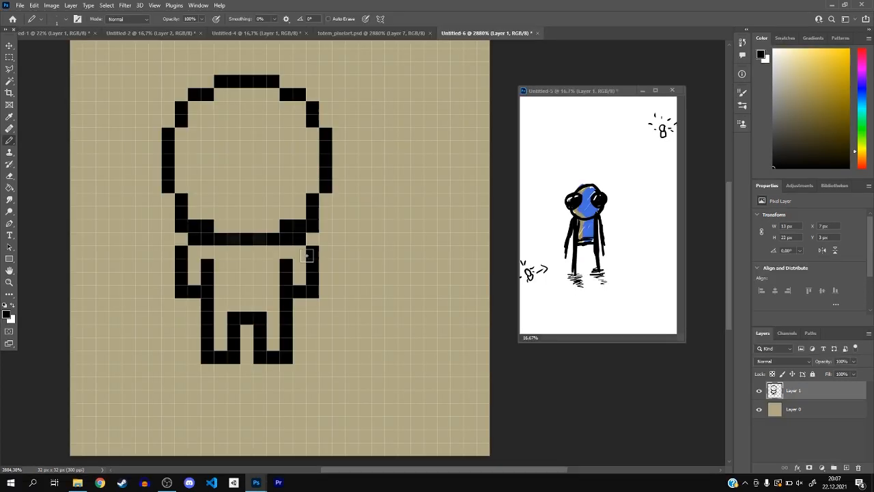
pyautogui.press('e')
pyautogui.press('b')
pyautogui.click(299, 252)
pyautogui.press('e')
pyautogui.click(286, 266)
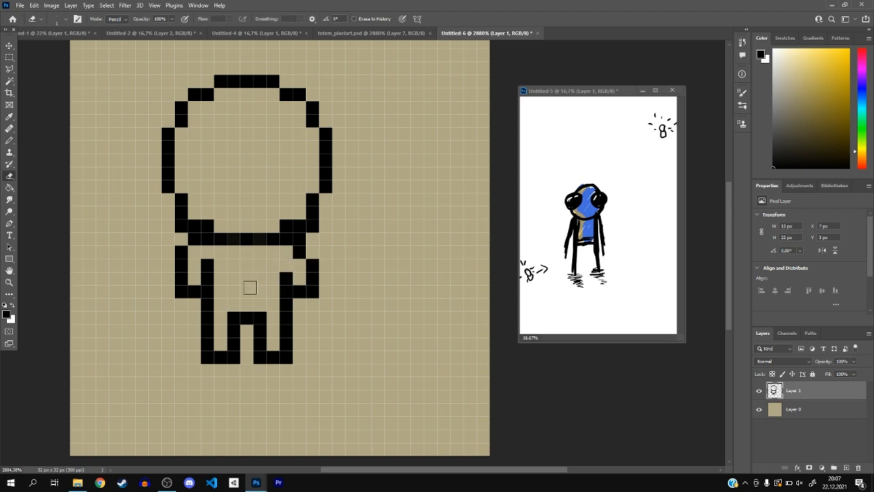
pyautogui.click(181, 250)
pyautogui.press('b')
pyautogui.click(194, 253)
pyautogui.press('e')
pyautogui.click(207, 264)
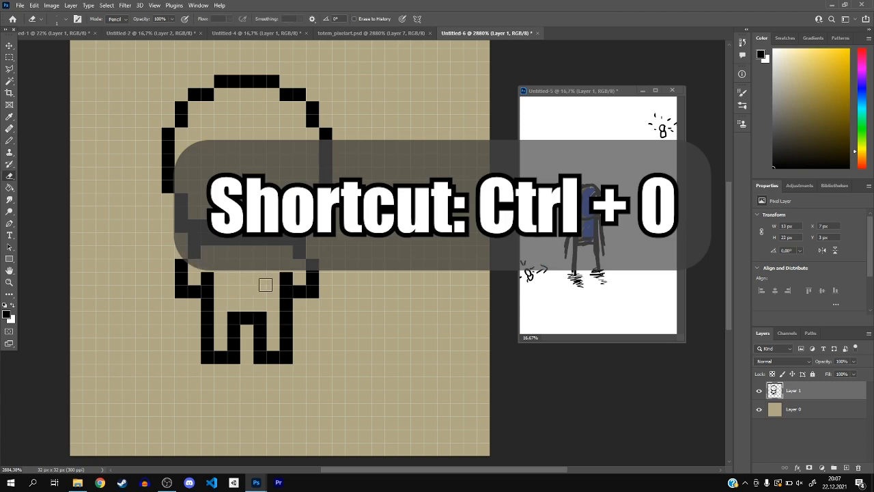
# Select the lower legs and move them down by one pixel
pyautogui.scroll(-3, 287, 296)
pyautogui.scroll(2, 286, 296)
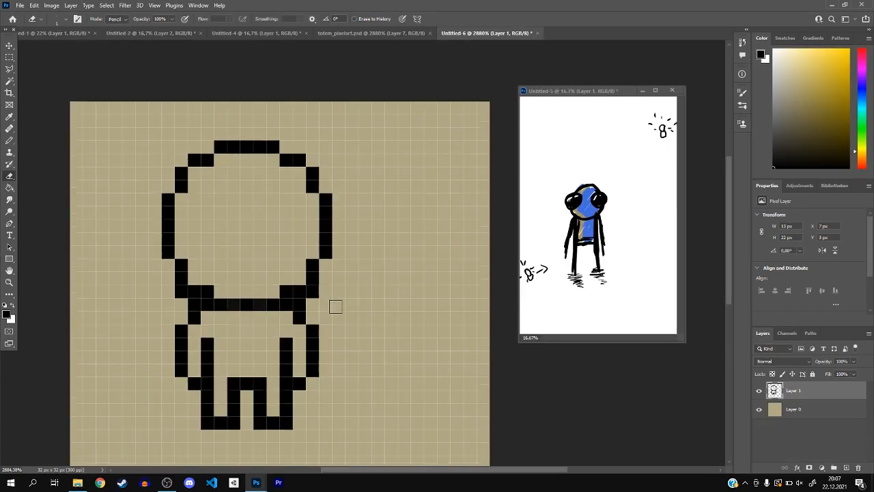
pyautogui.scroll(-4, 336, 306)
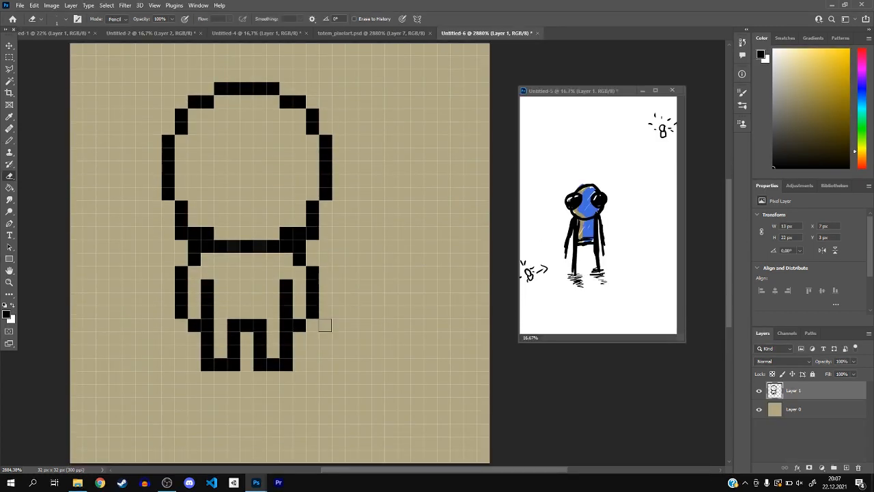
pyautogui.scroll(-1, 325, 325)
pyautogui.press('m')
pyautogui.moveTo(329, 371)
pyautogui.mouseDown()
pyautogui.moveTo(172, 280)
pyautogui.moveTo(175, 312)
pyautogui.mouseUp()
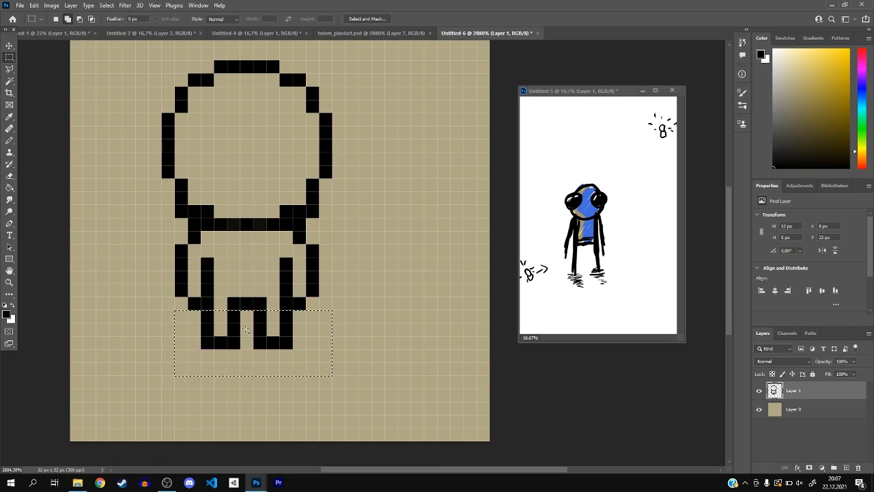
pyautogui.press('v')
pyautogui.moveTo(246, 329); pyautogui.dragTo(257, 340)
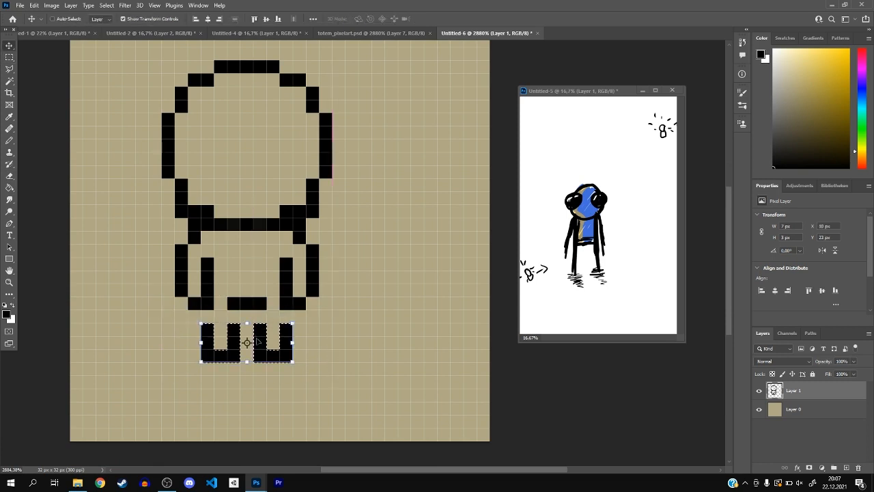
# Deselect and fill the four one-pixel gaps in the leg lines with black
pyautogui.press('b')
pyautogui.hotkey('ctrl', 'd')
pyautogui.click(259, 316)
pyautogui.click(287, 316)
pyautogui.click(233, 315)
pyautogui.click(207, 316)
# Draw two solid black eyes inside the head, each 3 by 3 pixels
pyautogui.scroll(1, 296, 318)
pyautogui.scroll(5, 296, 318)
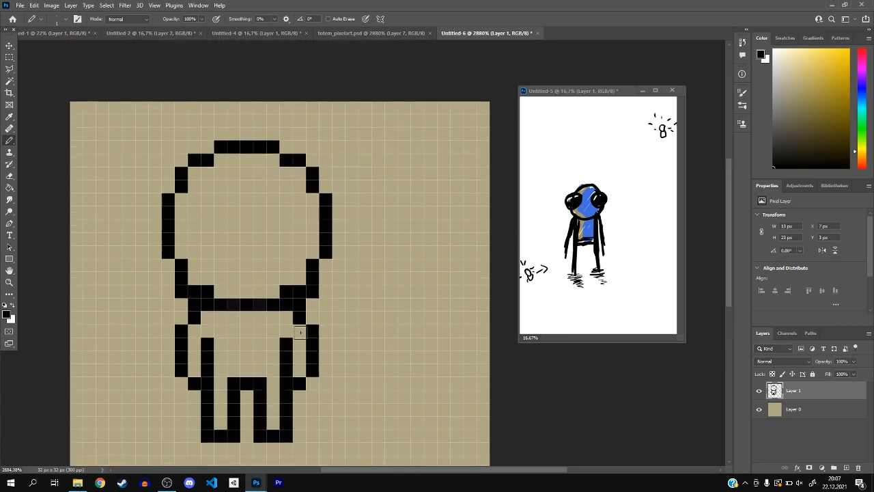
pyautogui.click(299, 326)
pyautogui.scroll(1, 299, 326)
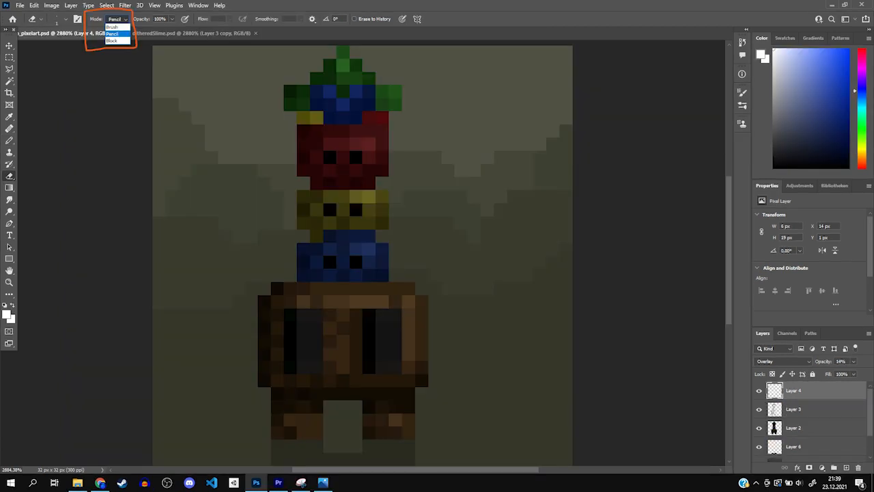
pyautogui.moveTo(204, 230)
pyautogui.mouseDown()
pyautogui.moveTo(219, 232)
pyautogui.moveTo(220, 253)
pyautogui.mouseUp()
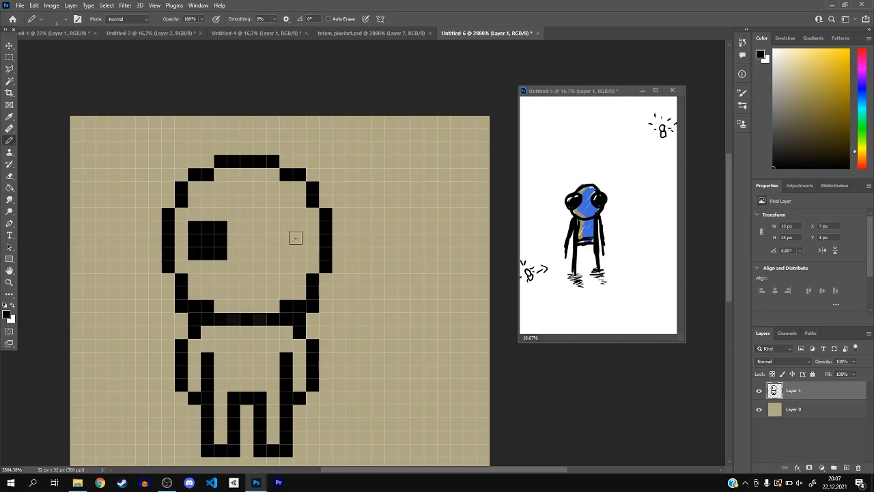
pyautogui.moveTo(298, 226)
pyautogui.mouseDown()
pyautogui.moveTo(297, 253)
pyautogui.moveTo(284, 251)
pyautogui.moveTo(277, 231)
pyautogui.moveTo(287, 234)
pyautogui.moveTo(293, 258)
pyautogui.moveTo(263, 250)
pyautogui.moveTo(260, 214)
pyautogui.moveTo(236, 230)
pyautogui.moveTo(236, 215)
pyautogui.moveTo(211, 247)
pyautogui.mouseUp()
# Try enlarging both eyes to 4 by 4 pixels, and undo the enlargement
pyautogui.scroll(-2, 294, 262)
pyautogui.scroll(1, 297, 264)
pyautogui.hotkey('ctrl', 'z')
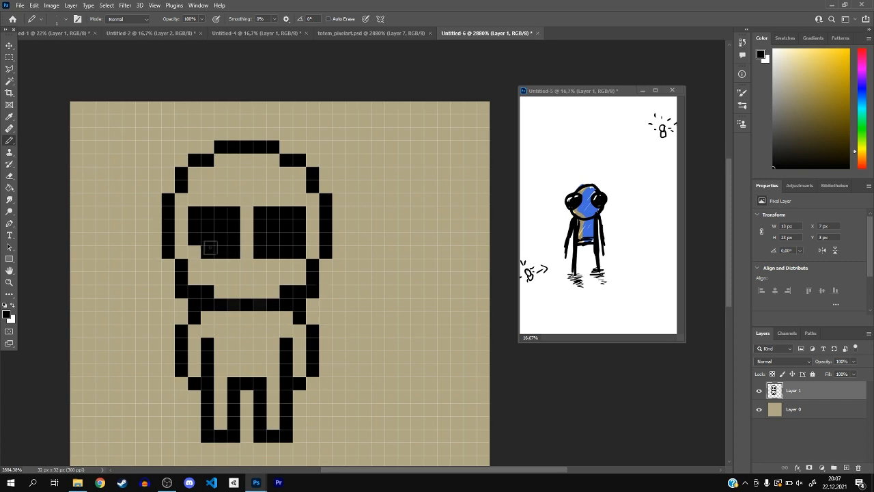
pyautogui.click(194, 251)
pyautogui.scroll(-2, 333, 229)
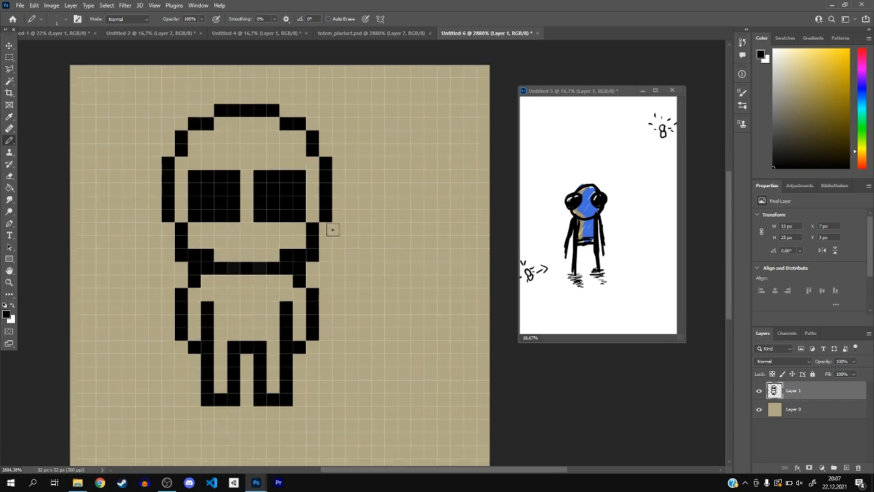
pyautogui.scroll(-3, 334, 230)
pyautogui.hscroll(-4, 350, 211)
pyautogui.hotkey('ctrl', 'z')
pyautogui.hotkey('ctrl', 'z')
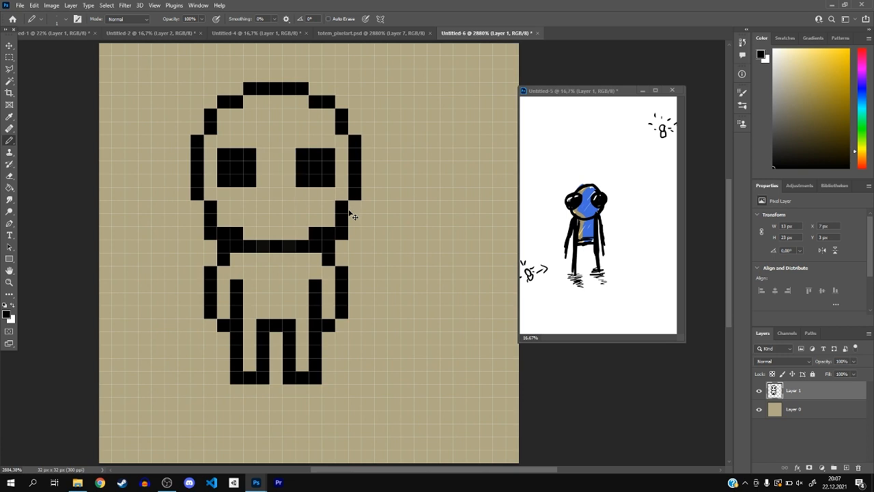
# Add a new layer directly above Layer 0 and choose a bright blue drawing color
pyautogui.scroll(1, 326, 186)
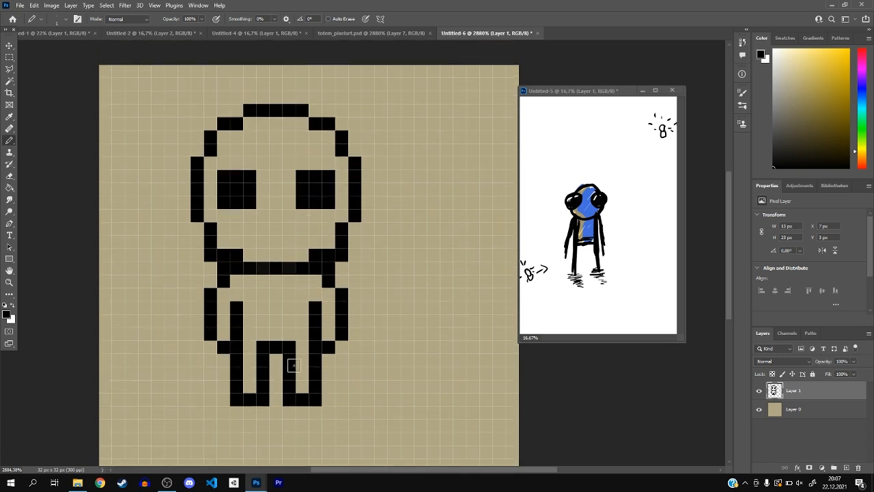
pyautogui.moveTo(342, 473); pyautogui.dragTo(363, 473)
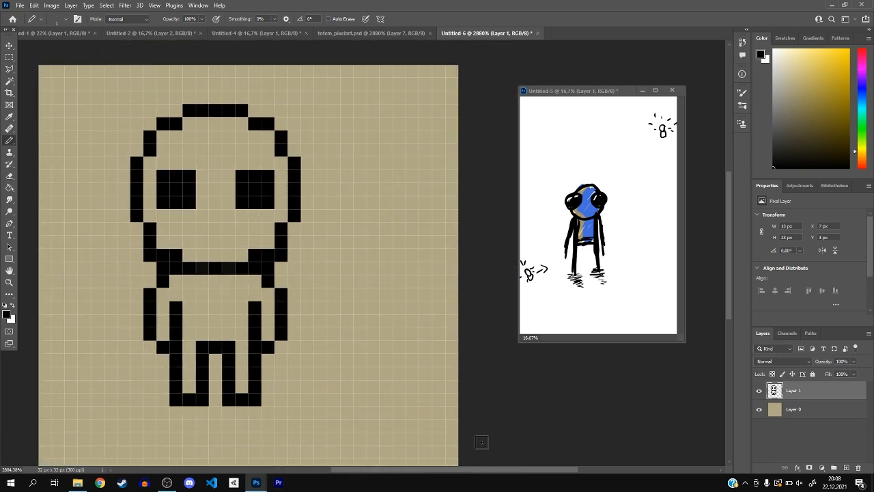
pyautogui.click(796, 412)
pyautogui.click(847, 468)
pyautogui.click(848, 50)
pyautogui.click(864, 99)
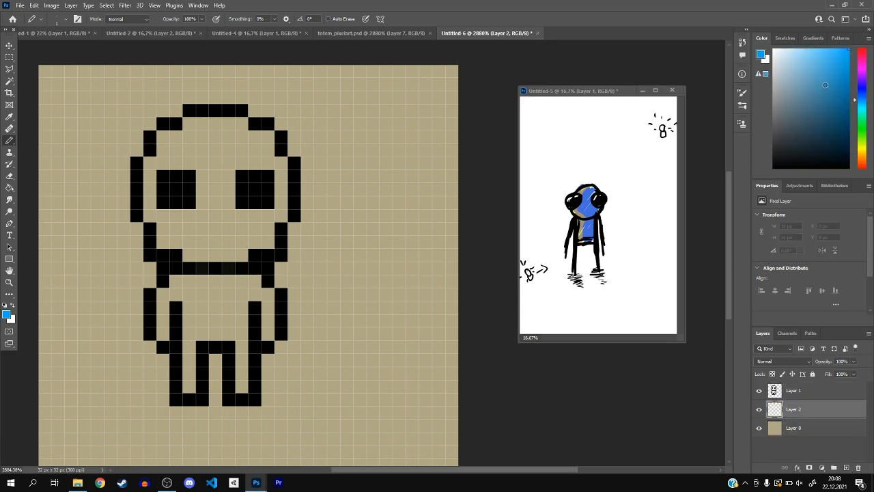
pyautogui.click(860, 97)
# Fill the whole figure with blue on Layer 2 and erase the protruding jaw corner pixels from the outline on Layer 1
pyautogui.moveTo(200, 254); pyautogui.dragTo(238, 252)
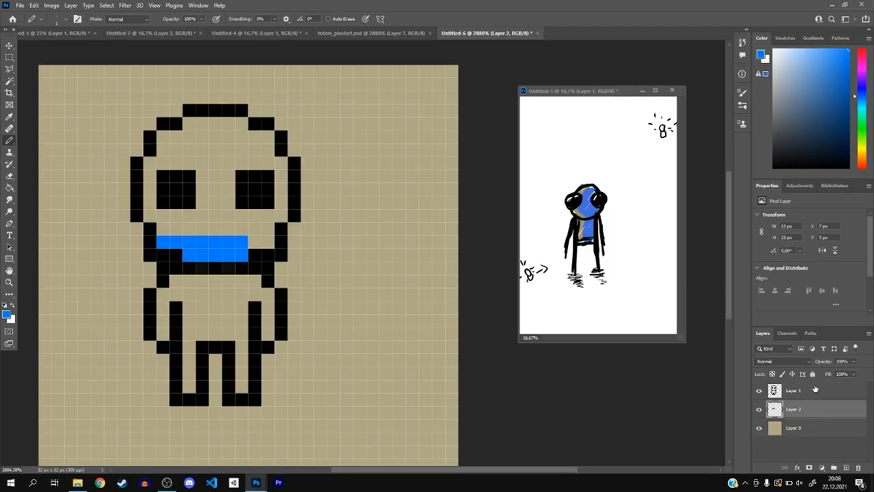
pyautogui.click(814, 384)
pyautogui.press('e')
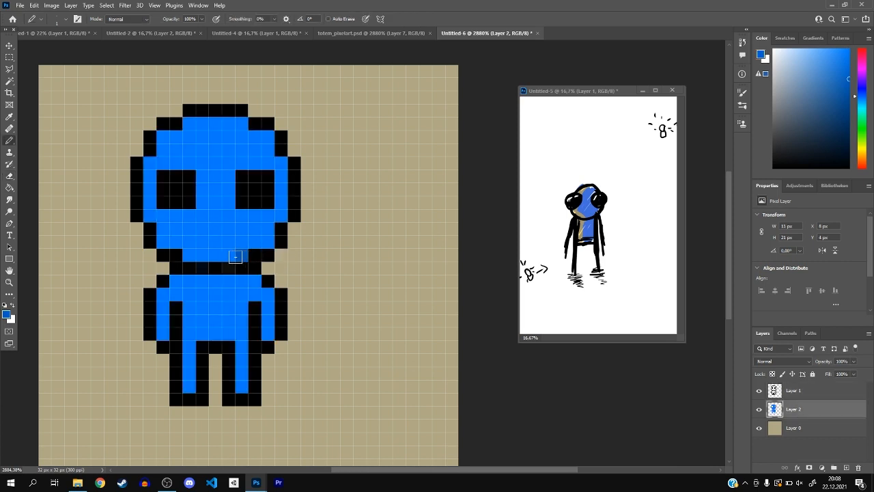
# Shade the chin, the left side of the face and the areas around the eyes with a darker blue
pyautogui.moveTo(234, 256)
pyautogui.mouseDown()
pyautogui.moveTo(161, 238)
pyautogui.moveTo(140, 170)
pyautogui.moveTo(148, 165)
pyautogui.moveTo(149, 179)
pyautogui.moveTo(158, 162)
pyautogui.moveTo(194, 163)
pyautogui.mouseUp()
pyautogui.moveTo(262, 164)
pyautogui.mouseDown()
pyautogui.moveTo(271, 164)
pyautogui.moveTo(239, 165)
pyautogui.mouseUp()
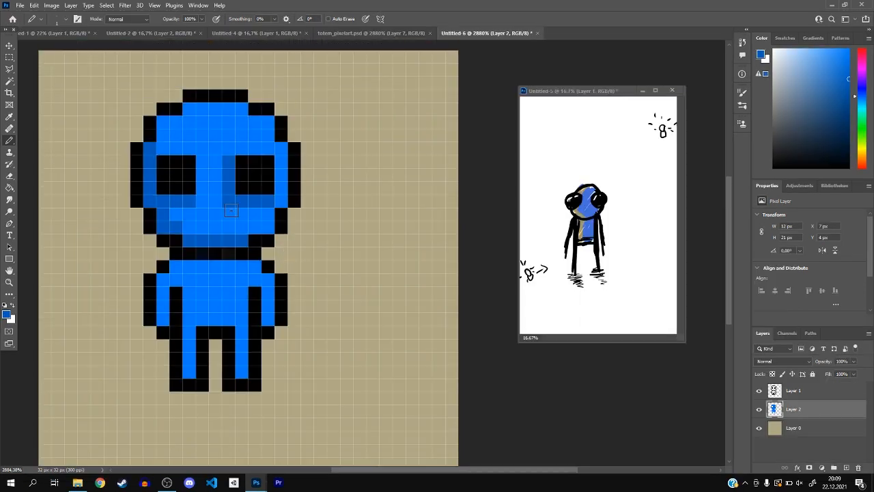
pyautogui.press('d')
pyautogui.press('e')
pyautogui.click(229, 199)
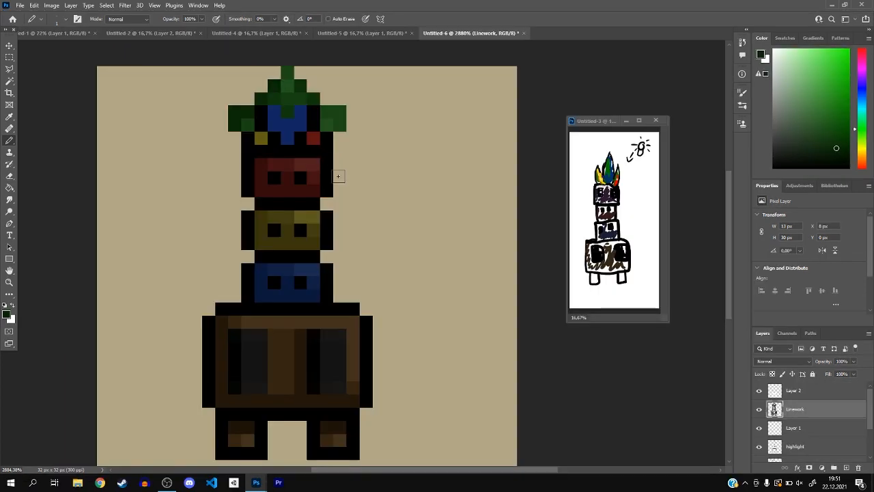
# Recolor the black outline around the totem's headdress on the Linework layer with blue sampled from the artwork
pyautogui.press('i')
pyautogui.click(297, 123)
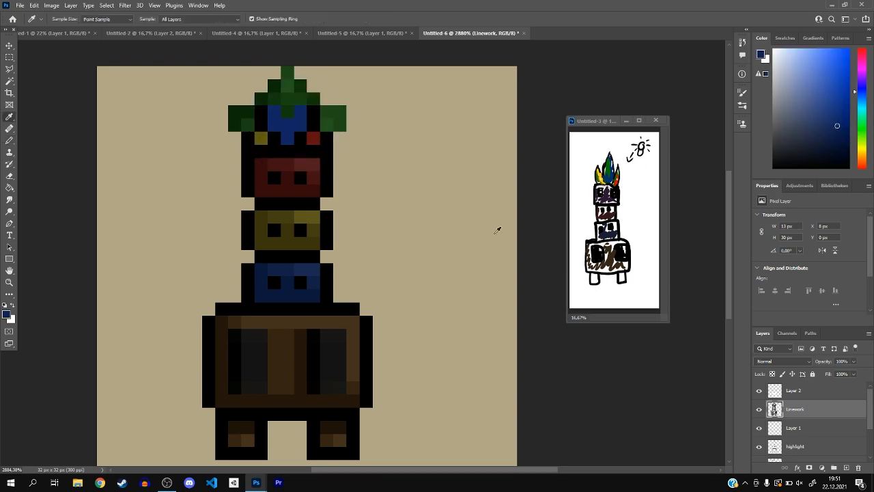
pyautogui.press('b')
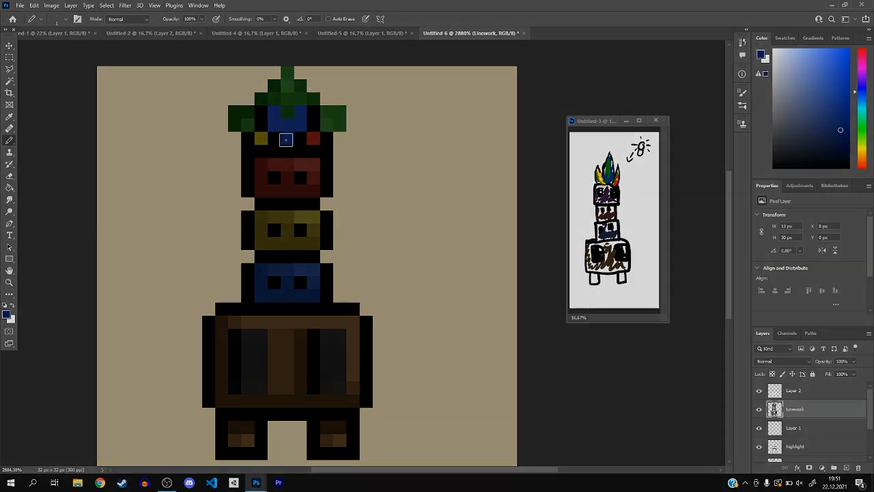
pyautogui.press('i')
pyautogui.click(287, 139)
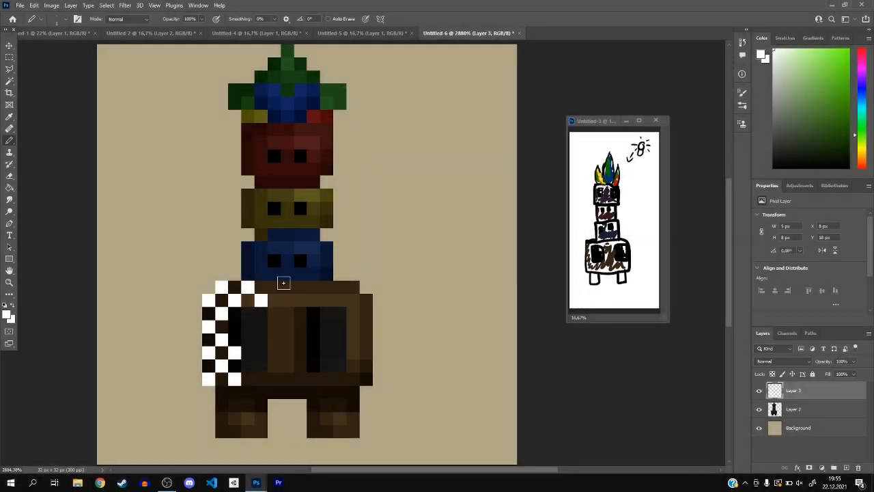
# Extend the white checkerboard dithering on Layer 3 across the brown block's upper edge and down between its dark eyes
pyautogui.click(274, 287)
pyautogui.click(287, 300)
pyautogui.click(287, 313)
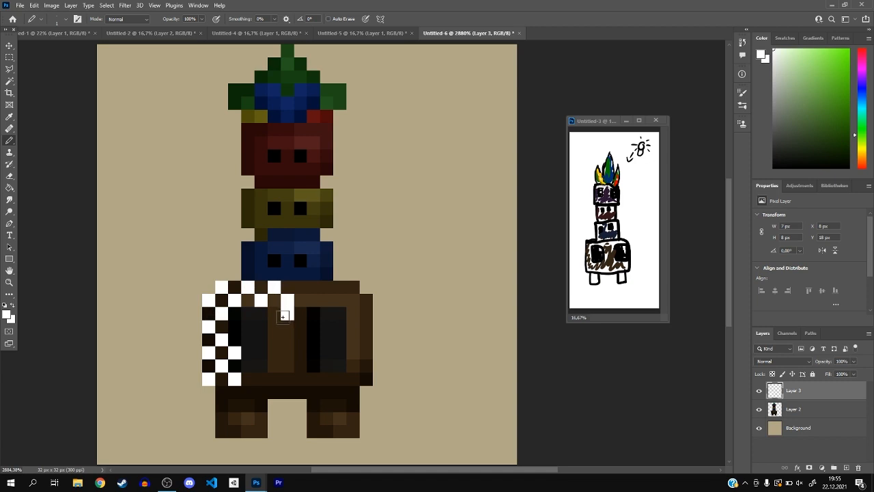
pyautogui.hotkey('ctrl', 'z')
pyautogui.click(273, 313)
pyautogui.click(286, 327)
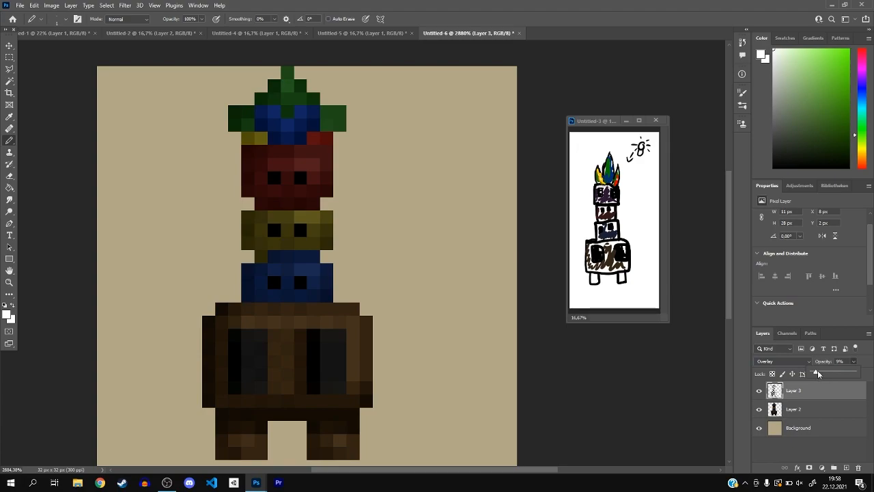
# Set the Overlay dithering layer's opacity to 27% and erase some of its pixels along the brown block's upper edge and between its eyes
pyautogui.scroll(-2, 403, 307)
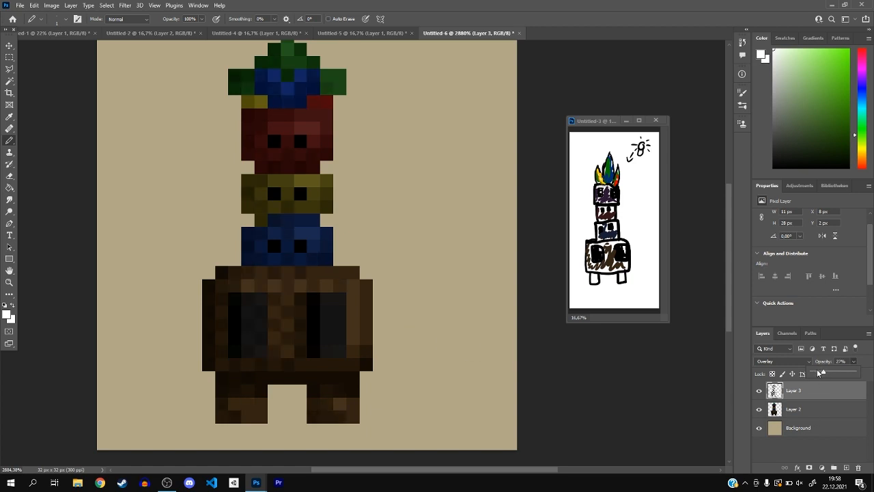
pyautogui.press('e')
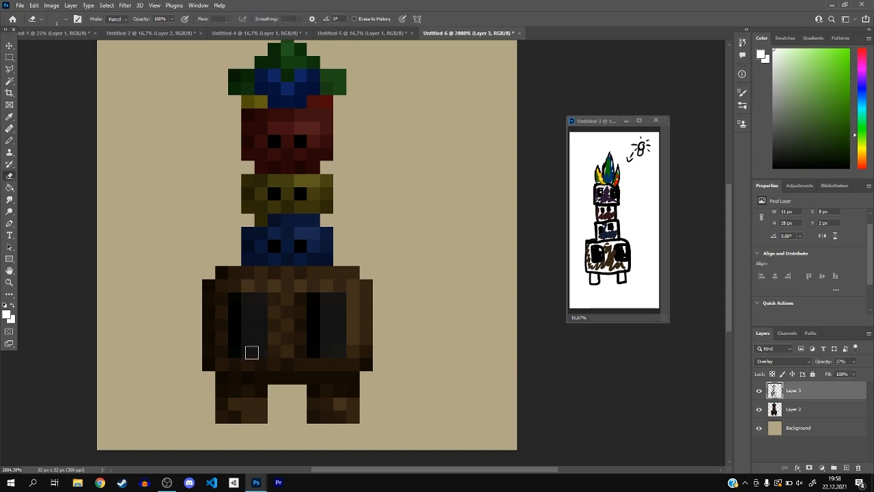
pyautogui.scroll(-2, 314, 338)
pyautogui.click(289, 309)
pyautogui.click(312, 257)
pyautogui.click(273, 245)
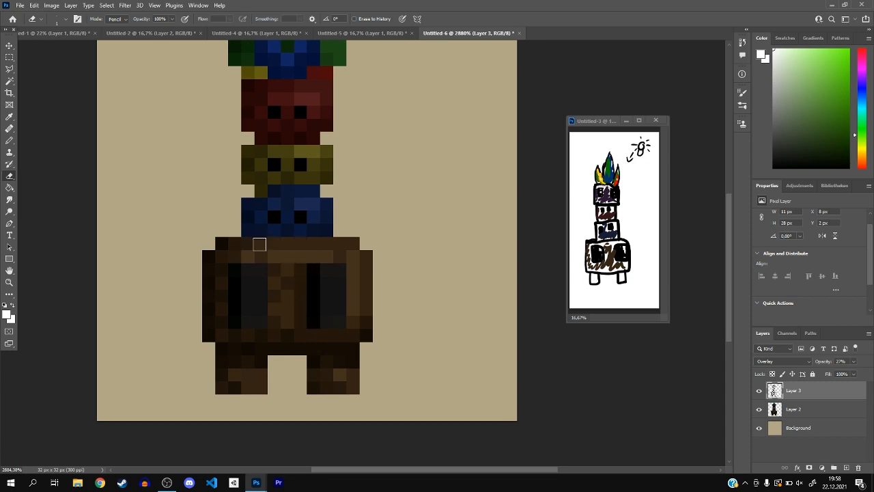
pyautogui.scroll(-2, 348, 298)
pyautogui.scroll(2, 353, 313)
pyautogui.scroll(3, 354, 312)
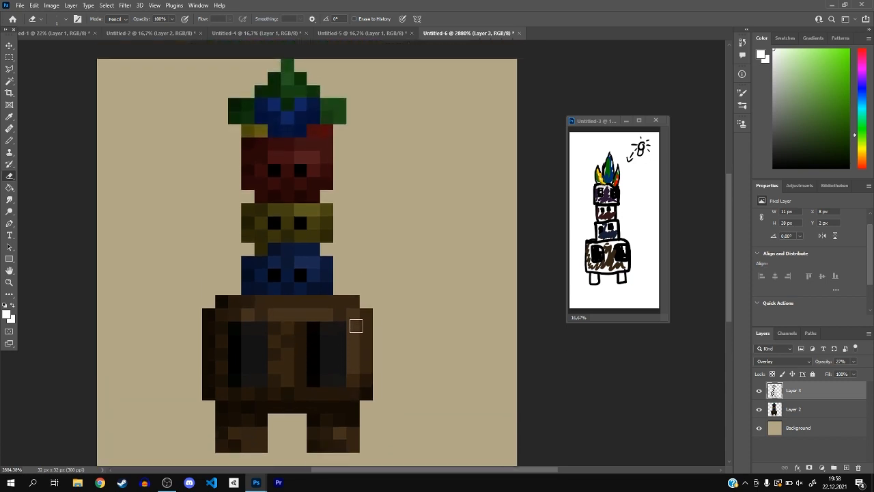